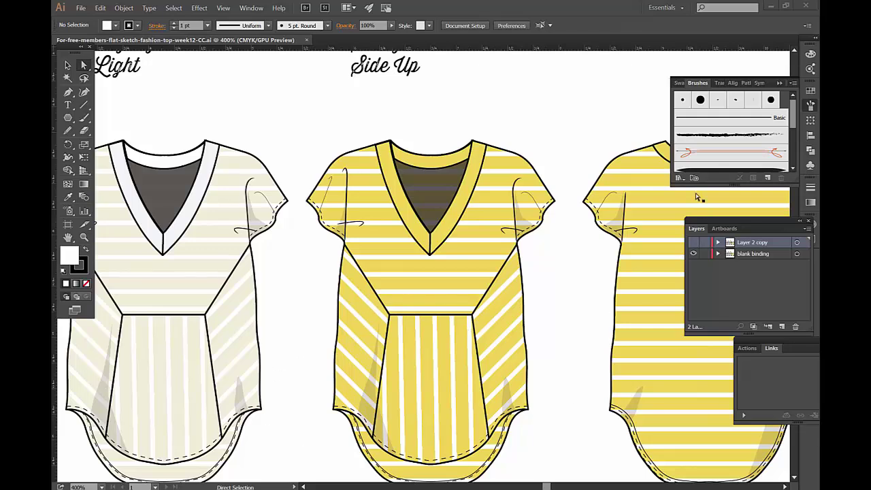
- Briefly reveal the finished ribbed collar bindings, then hide them again
{"action": "left_click", "coordinate": [694, 244]}
{"action": "left_click", "coordinate": [694, 244]}
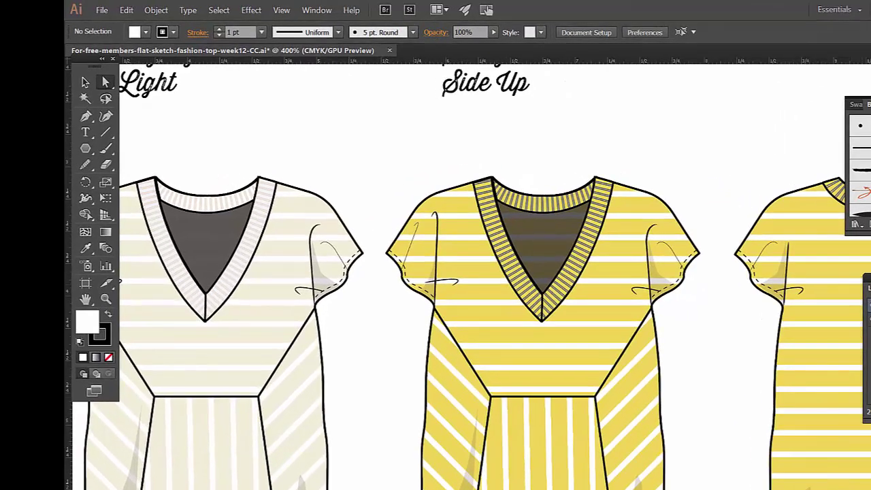
{"action": "left_click", "coordinate": [867, 304]}
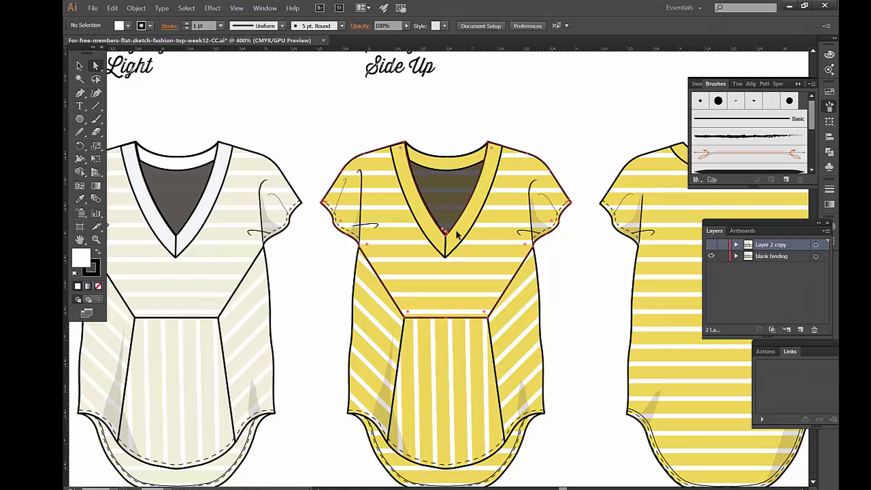
- Select the right V-neck binding segment, undoing an accidental nudge of it
{"action": "left_click", "coordinate": [455, 235]}
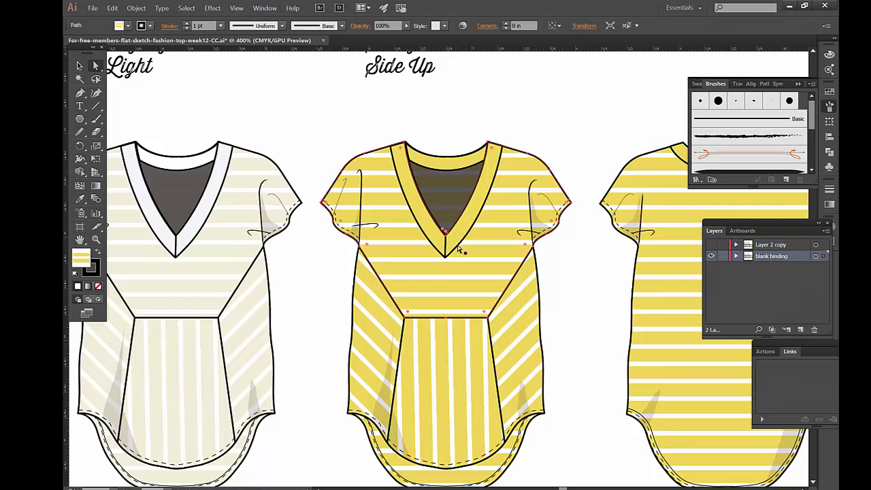
{"action": "left_click", "coordinate": [460, 248]}
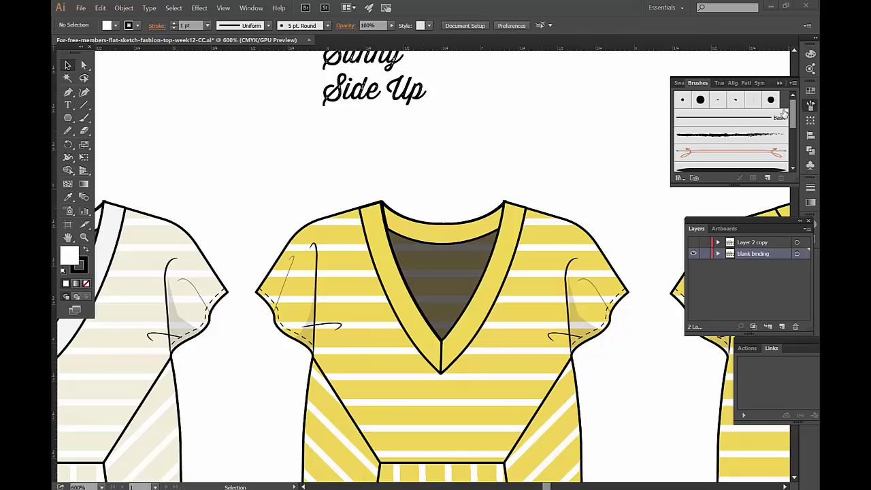
{"action": "left_click_drag", "start_coordinate": [794, 109], "coordinate": [795, 153]}
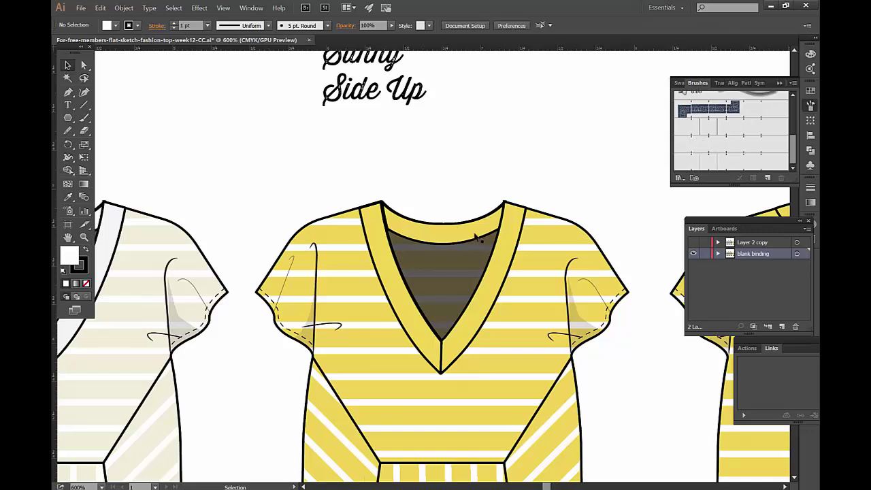
{"action": "left_click", "coordinate": [492, 286]}
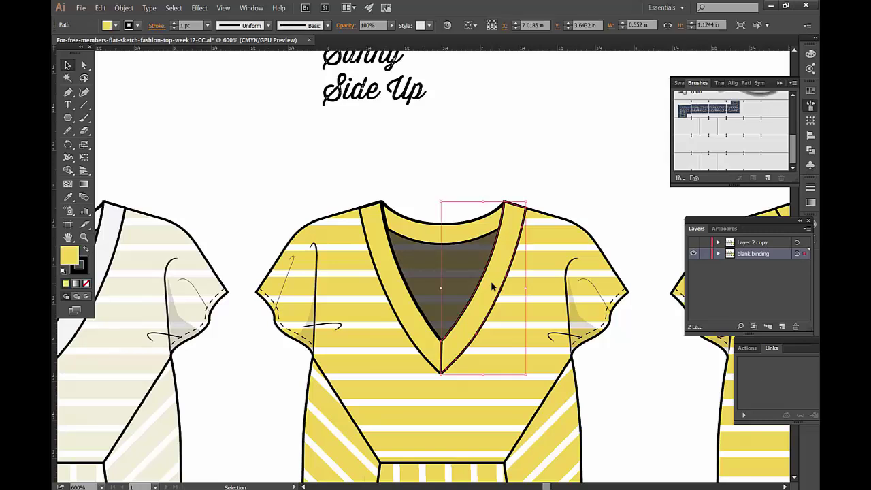
{"action": "left_click_drag", "start_coordinate": [493, 287], "coordinate": [479, 280]}
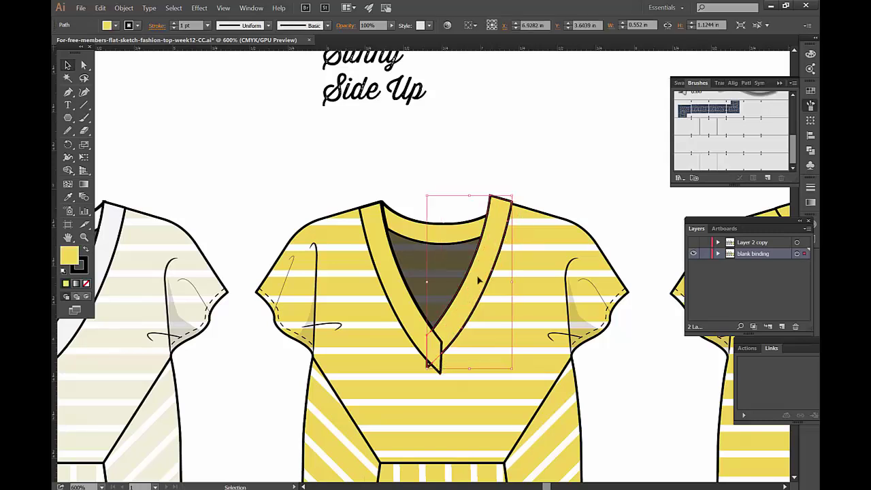
{"action": "key", "text": "ctrl+z"}
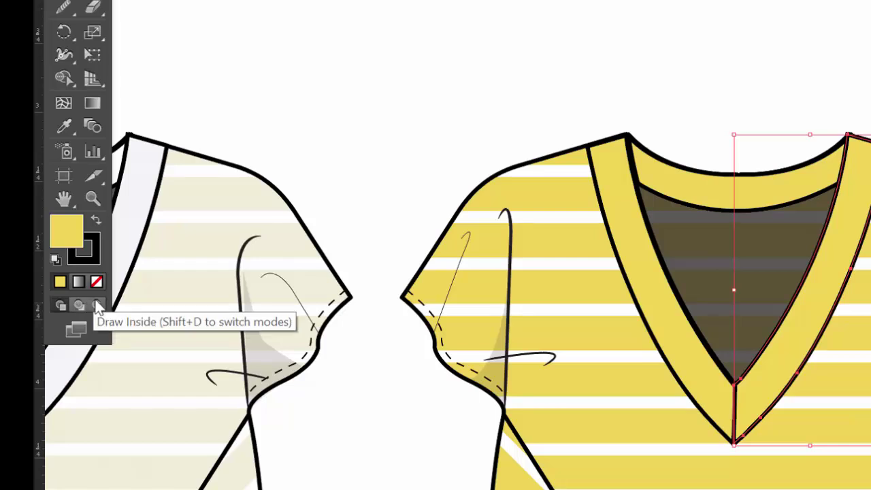
- In Draw Inside mode, pen a curved path from the binding top to the V point
{"action": "left_click", "coordinate": [96, 304]}
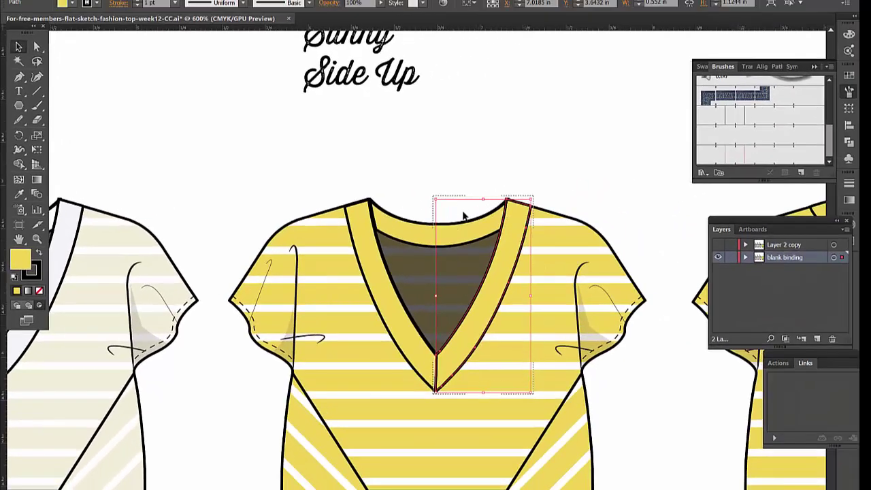
{"action": "left_click", "coordinate": [467, 217]}
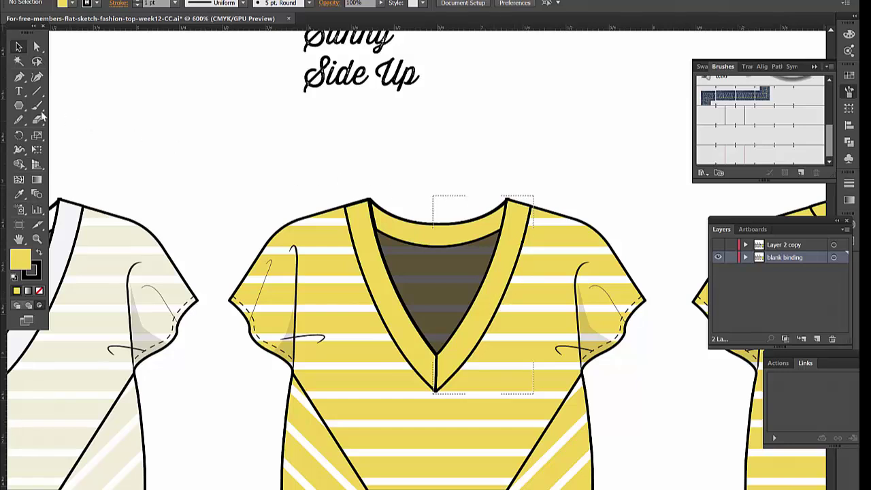
{"action": "left_click", "coordinate": [19, 76]}
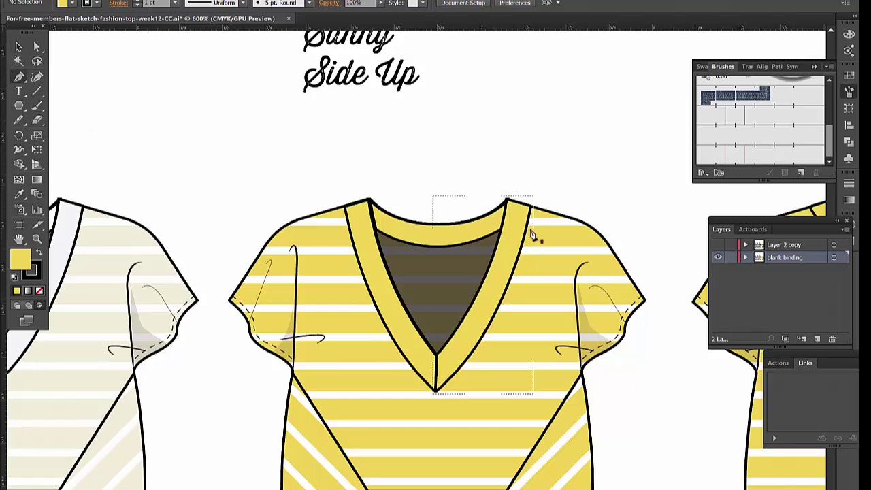
{"action": "left_click", "coordinate": [524, 204]}
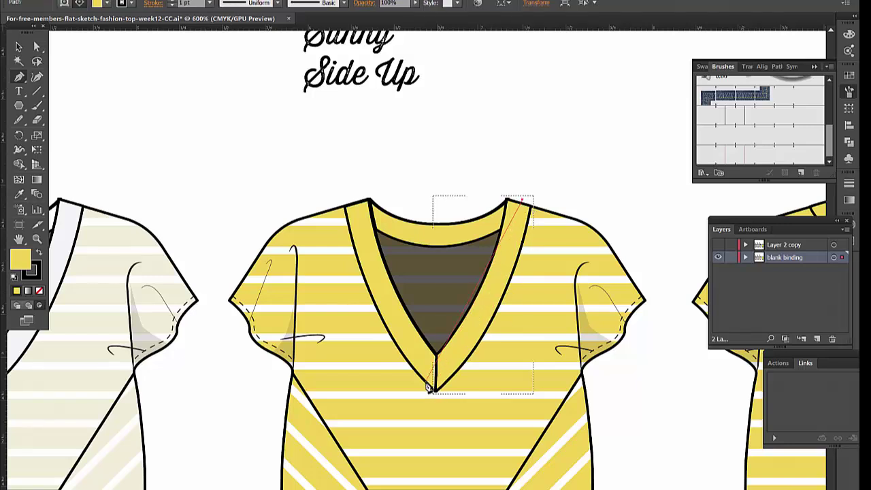
{"action": "mouse_move", "coordinate": [435, 383]}
{"action": "left_mouse_down"}
{"action": "mouse_move", "coordinate": [367, 388]}
{"action": "mouse_move", "coordinate": [362, 413]}
{"action": "left_mouse_up"}
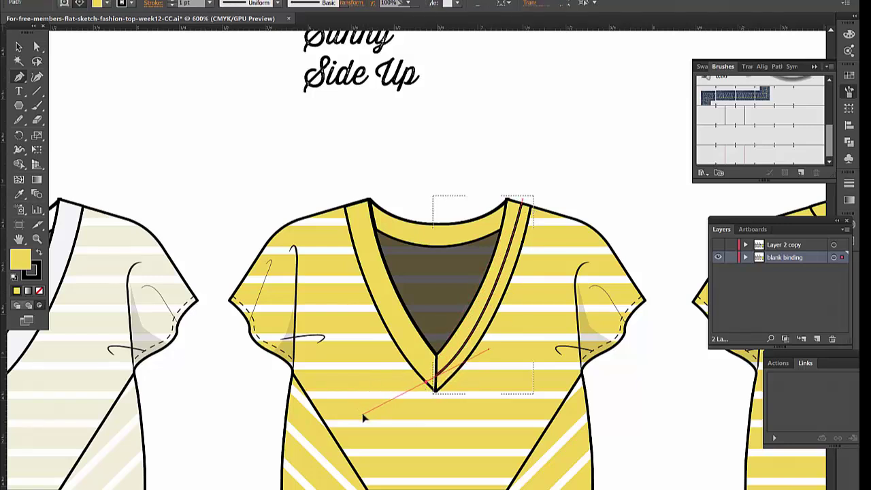
- Apply the rib pattern brush to the path and bend it along the binding's curve
{"action": "left_click", "coordinate": [762, 122]}
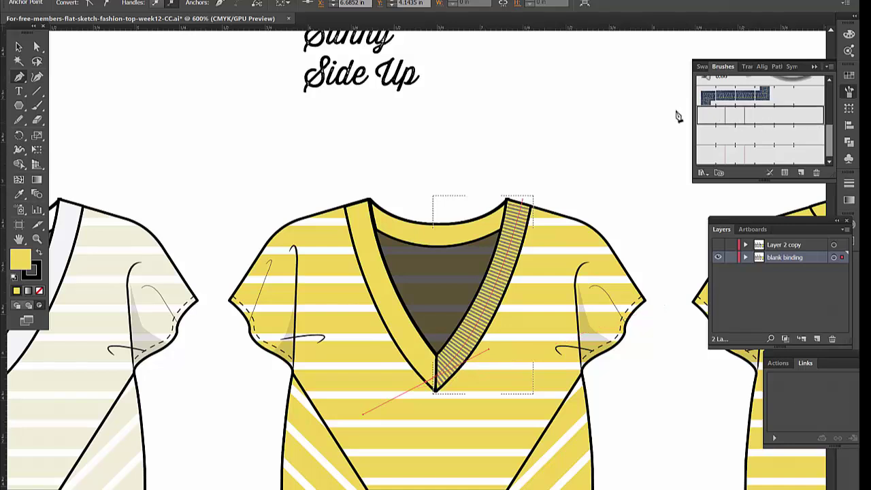
{"action": "left_click", "coordinate": [37, 46]}
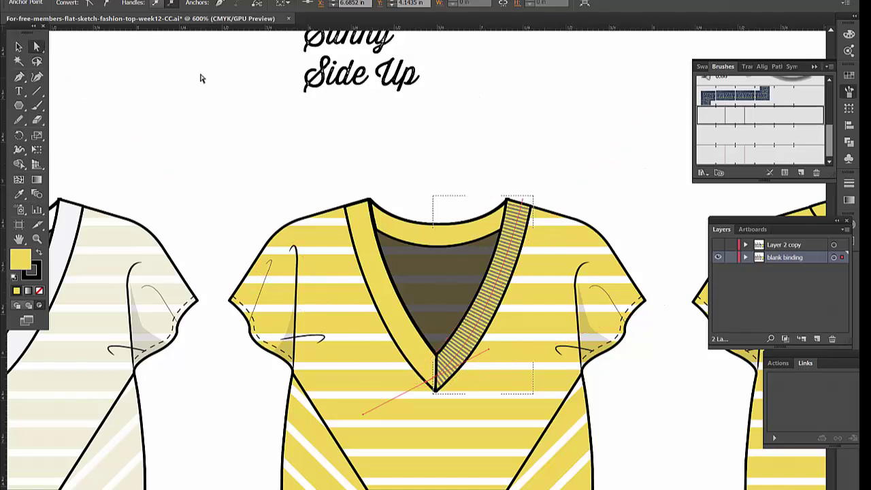
{"action": "left_click", "coordinate": [335, 120]}
{"action": "mouse_move", "coordinate": [509, 245]}
{"action": "left_mouse_down"}
{"action": "mouse_move", "coordinate": [476, 240]}
{"action": "mouse_move", "coordinate": [511, 282]}
{"action": "left_mouse_up"}
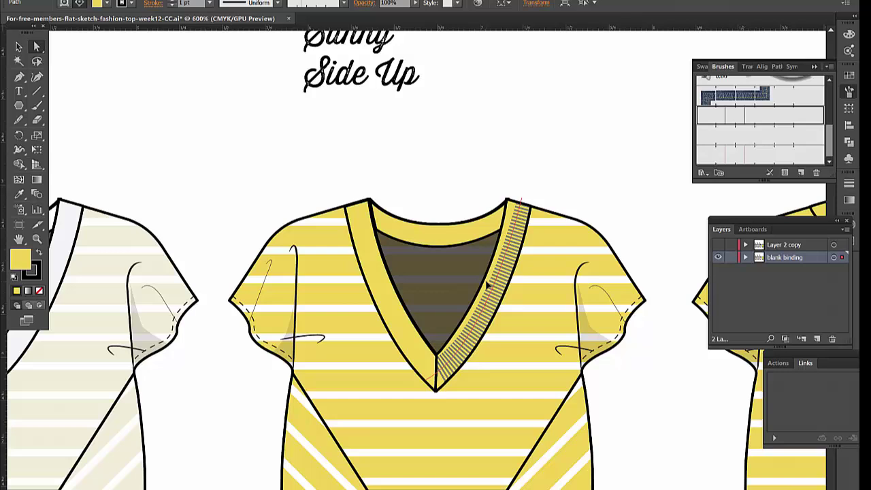
{"action": "left_click", "coordinate": [519, 195]}
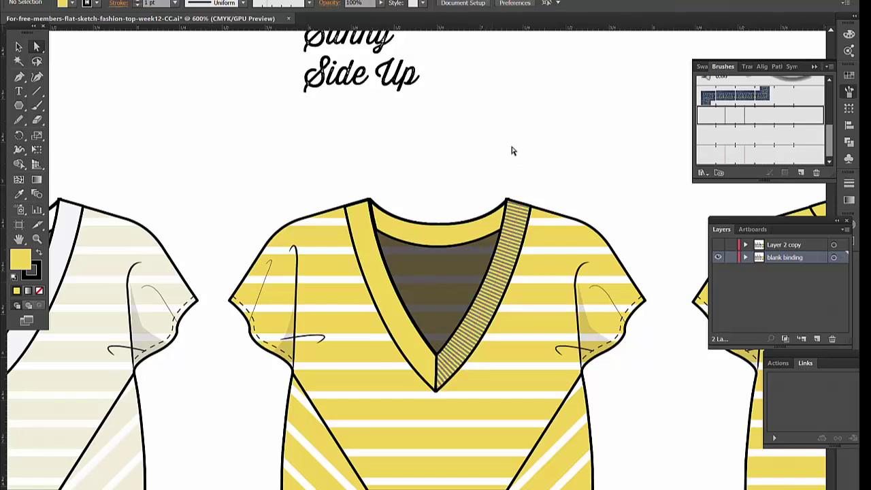
- Set the left binding half to Draw Inside and pick the ribbed brush
{"action": "left_click", "coordinate": [380, 284]}
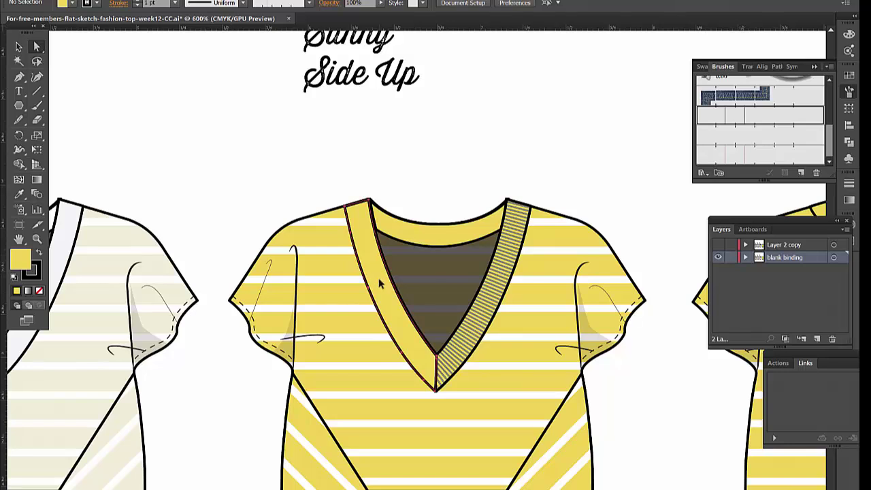
{"action": "left_click", "coordinate": [40, 306]}
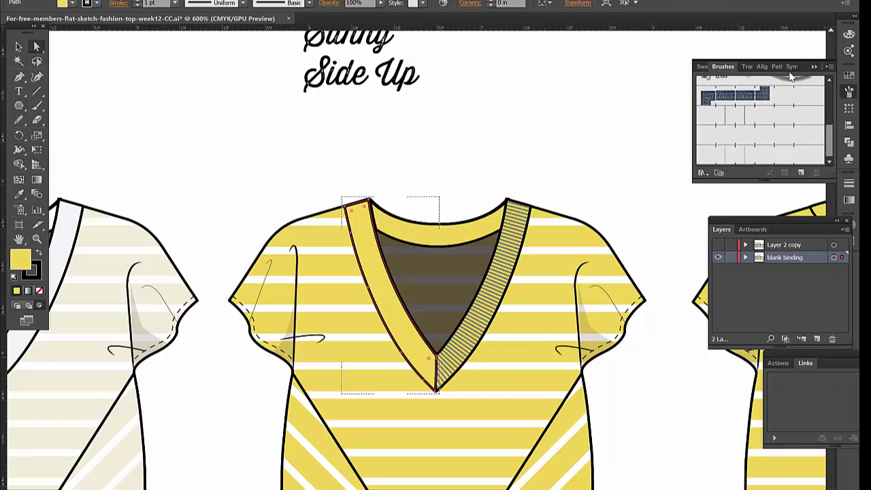
{"action": "left_click", "coordinate": [38, 108]}
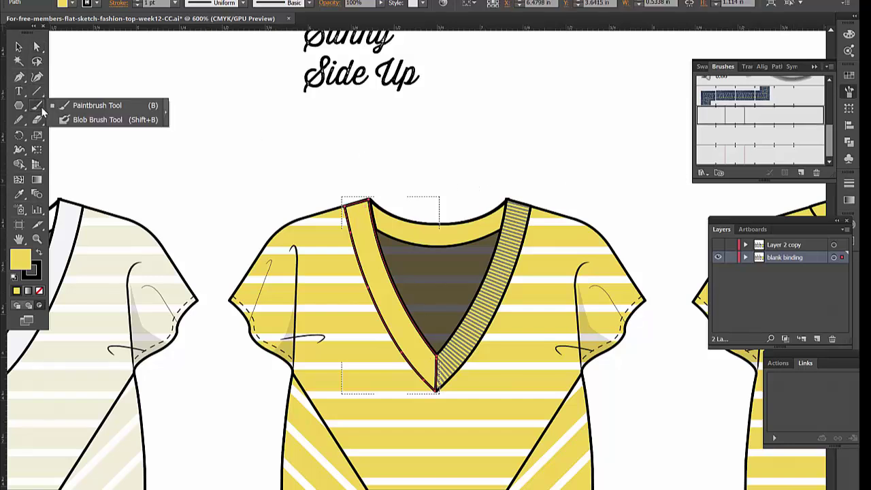
{"action": "left_click", "coordinate": [103, 106]}
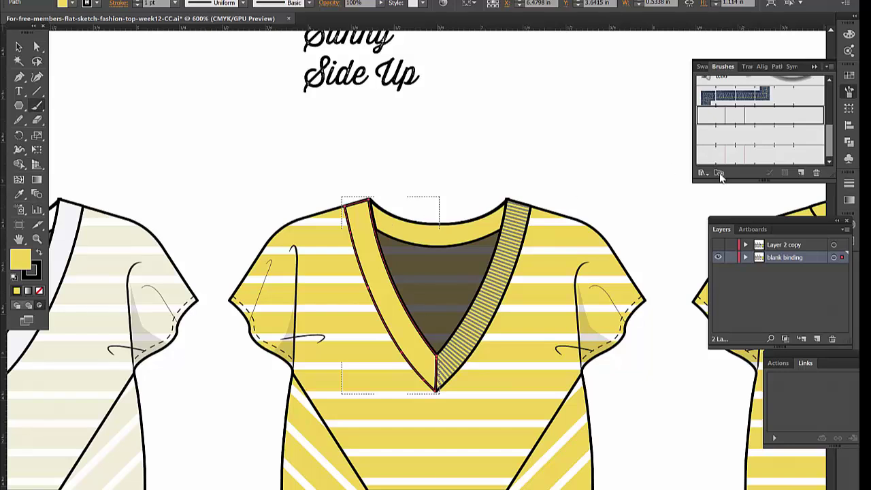
{"action": "left_click", "coordinate": [754, 153]}
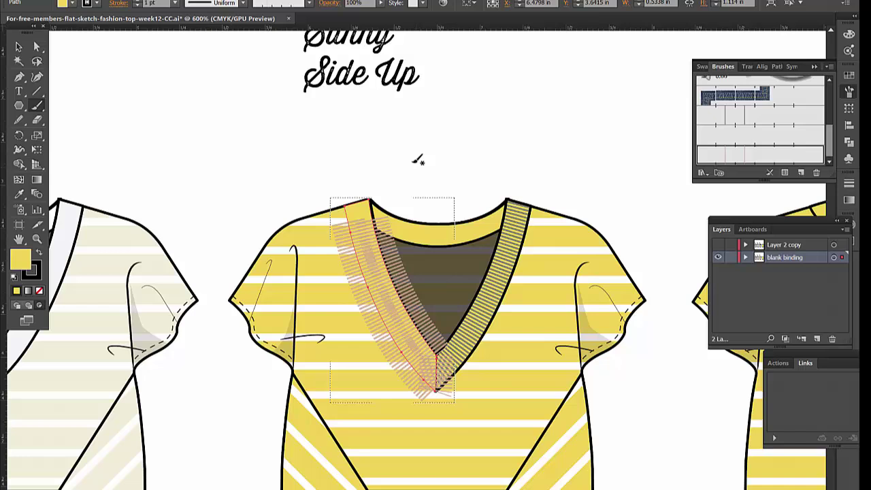
{"action": "left_click", "coordinate": [37, 46]}
{"action": "left_click", "coordinate": [133, 92]}
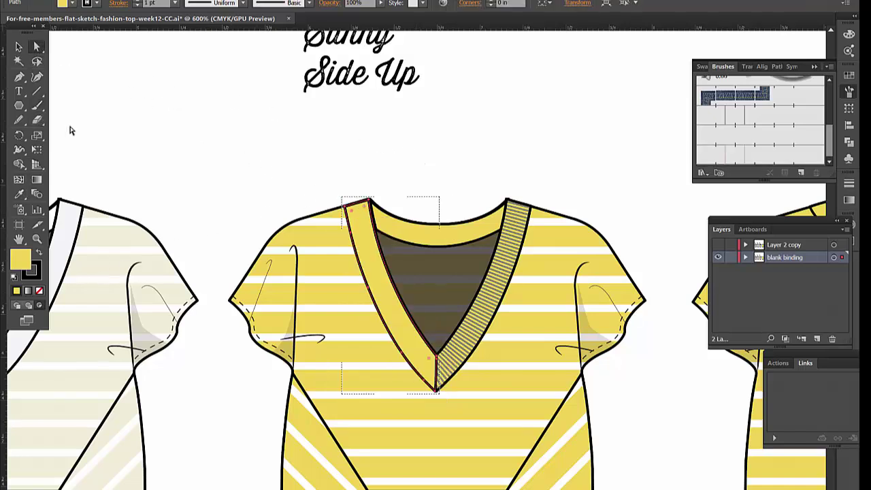
{"action": "left_click", "coordinate": [408, 219]}
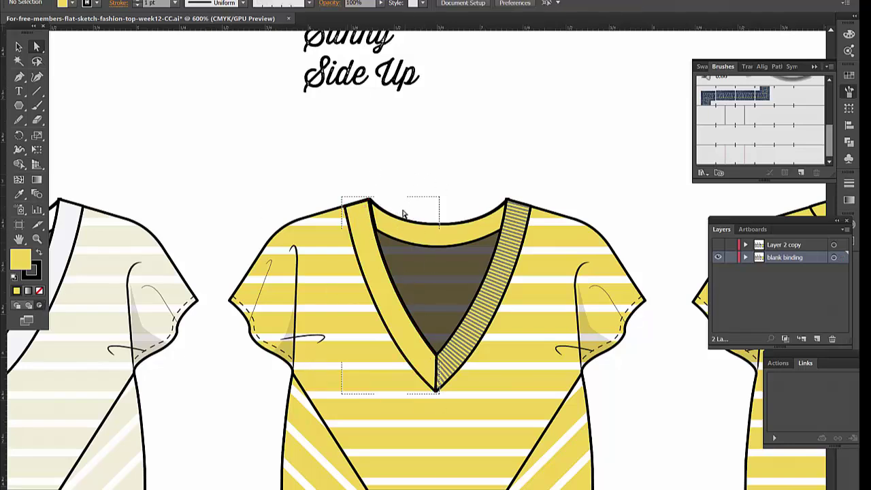
- Paint ribbed strokes down the left side of the V-neck with the Paintbrush
{"action": "left_click", "coordinate": [37, 105]}
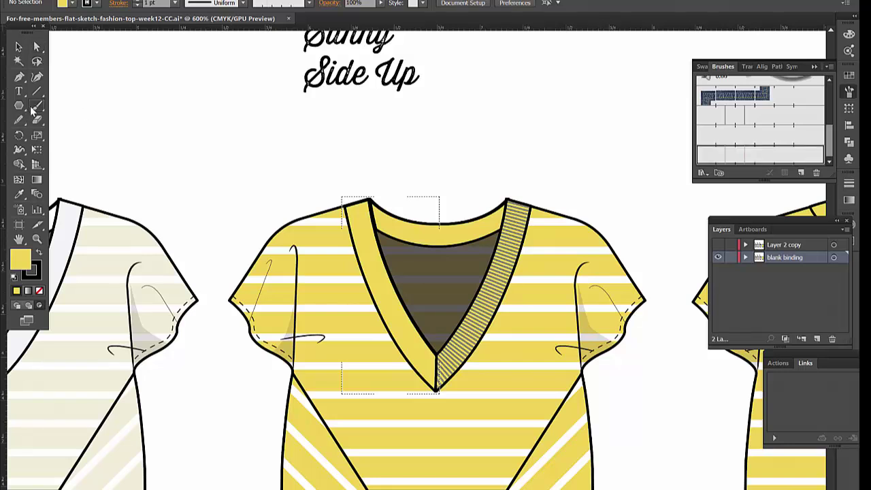
{"action": "left_click", "coordinate": [92, 109]}
{"action": "mouse_move", "coordinate": [362, 194]}
{"action": "left_mouse_down"}
{"action": "mouse_move", "coordinate": [365, 236]}
{"action": "mouse_move", "coordinate": [398, 292]}
{"action": "mouse_move", "coordinate": [425, 375]}
{"action": "left_mouse_up"}
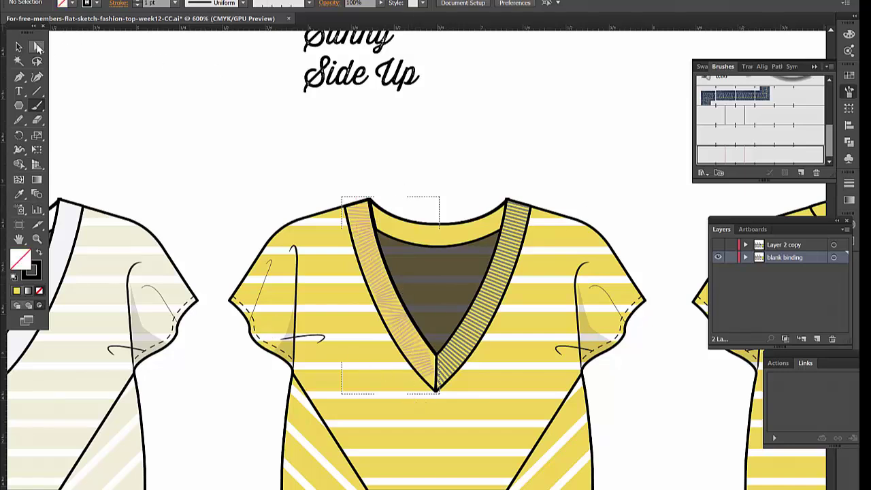
{"action": "left_click", "coordinate": [19, 47]}
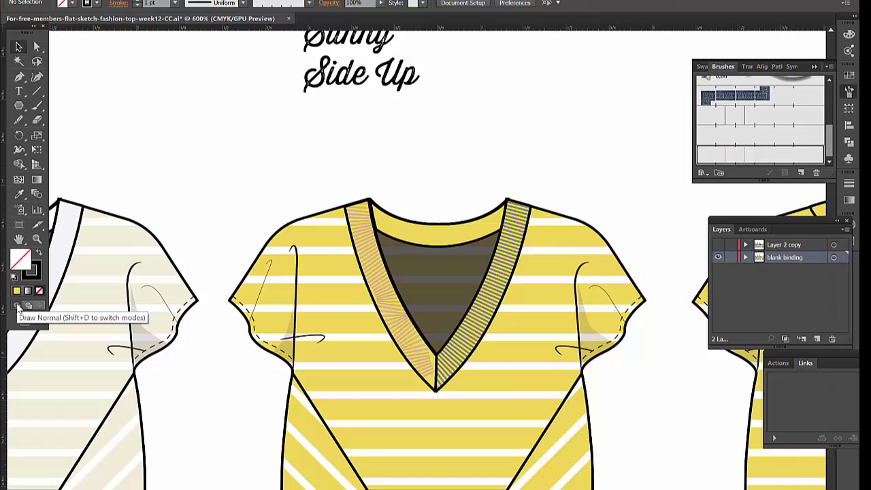
- Release the clipping masks on the right and left neckbands
{"action": "left_click", "coordinate": [492, 289]}
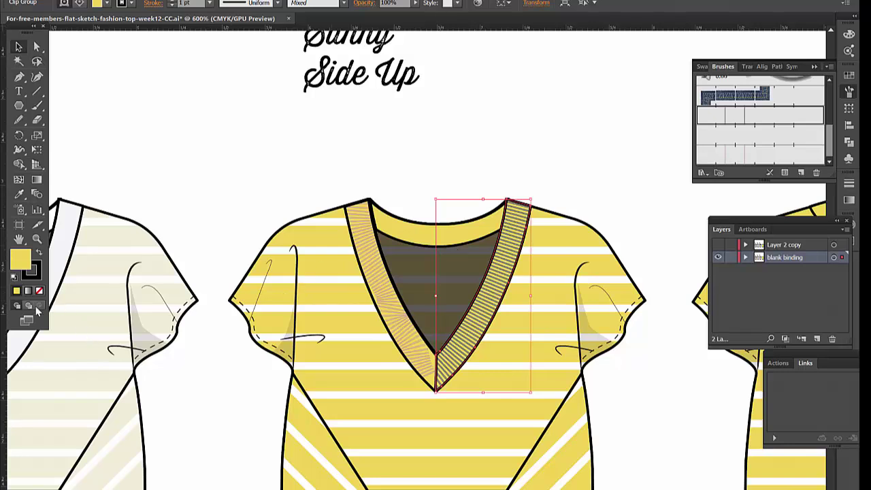
{"action": "right_click", "coordinate": [497, 284]}
{"action": "left_click", "coordinate": [563, 351]}
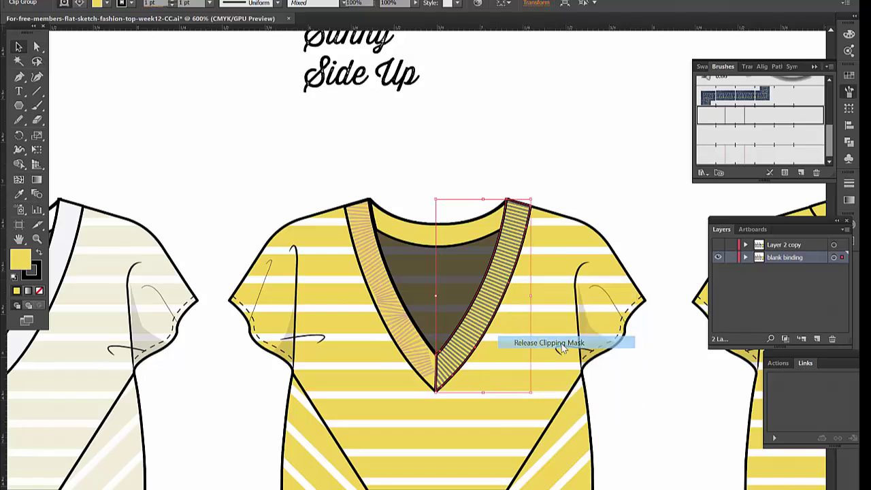
{"action": "left_click", "coordinate": [520, 192]}
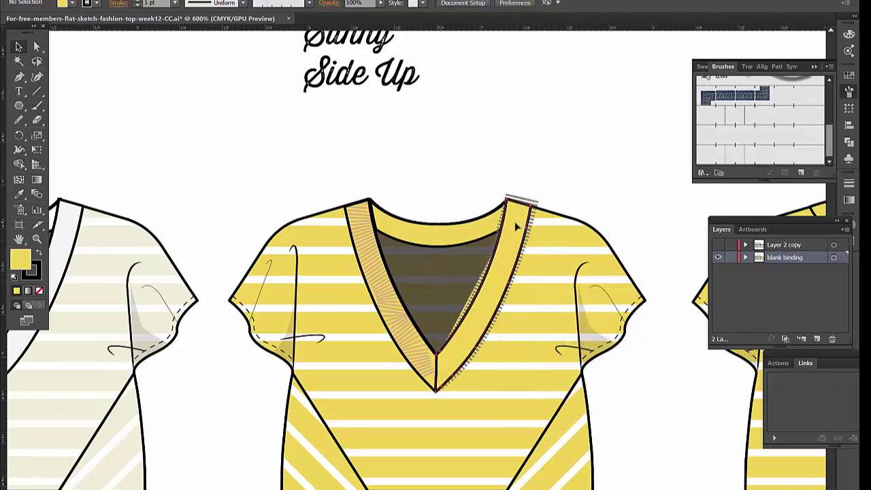
{"action": "left_click", "coordinate": [478, 222]}
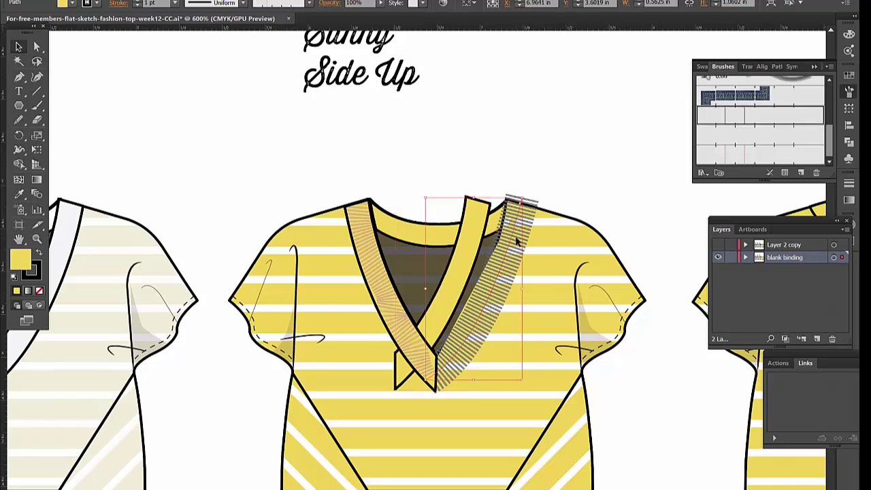
{"action": "left_click", "coordinate": [442, 275]}
{"action": "right_click", "coordinate": [389, 300]}
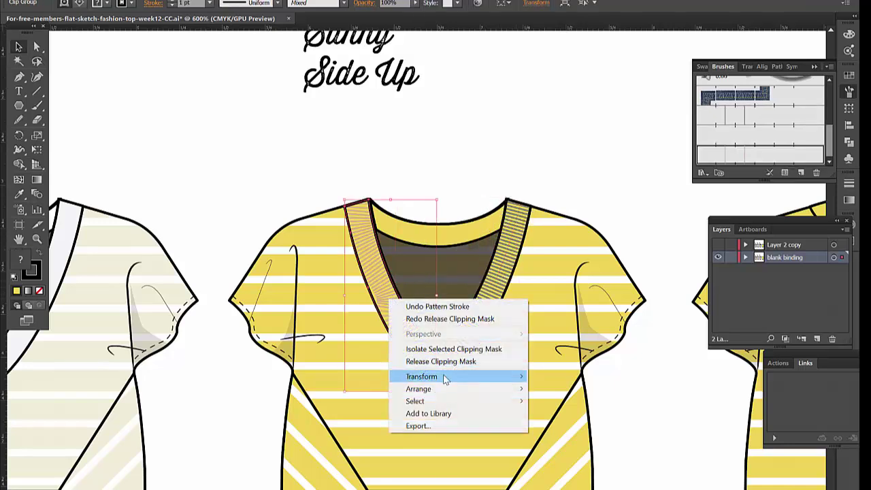
{"action": "left_click", "coordinate": [440, 361]}
{"action": "left_click", "coordinate": [401, 179]}
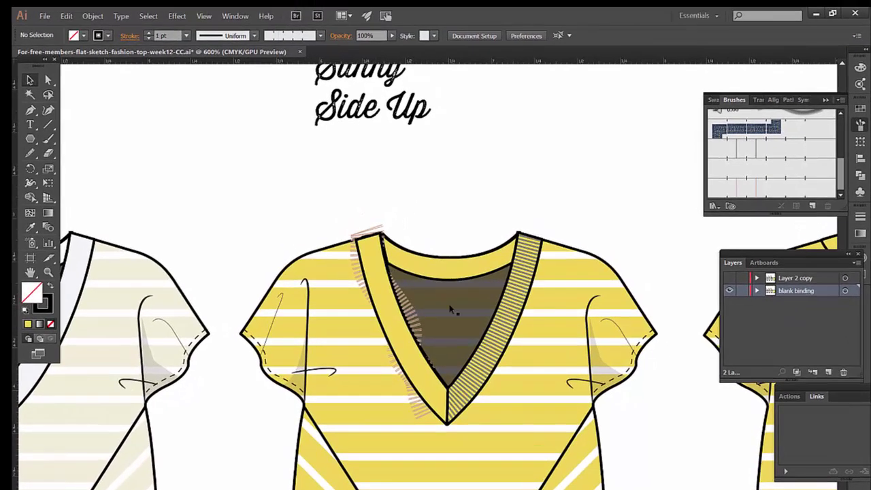
- Check the Object > Clipping Mask options for the right neckband group, then inspect the left neckband path
{"action": "left_click", "coordinate": [490, 344]}
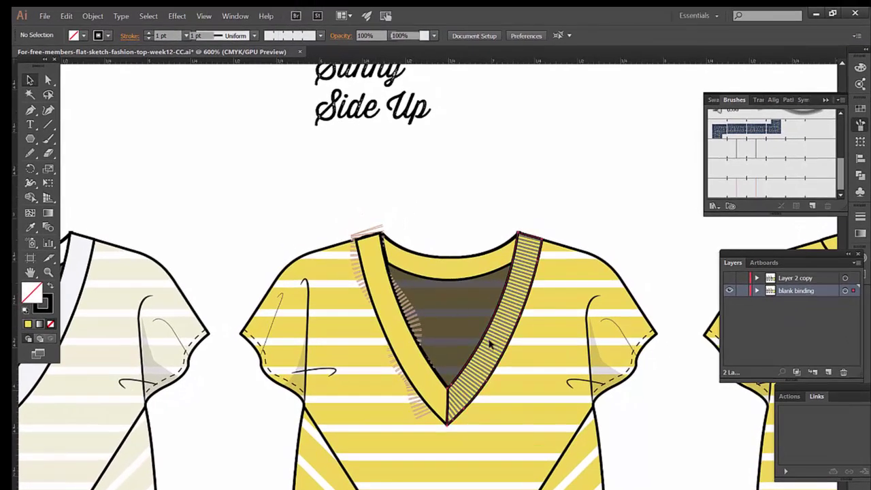
{"action": "left_click", "coordinate": [102, 16]}
{"action": "mouse_move", "coordinate": [118, 364]}
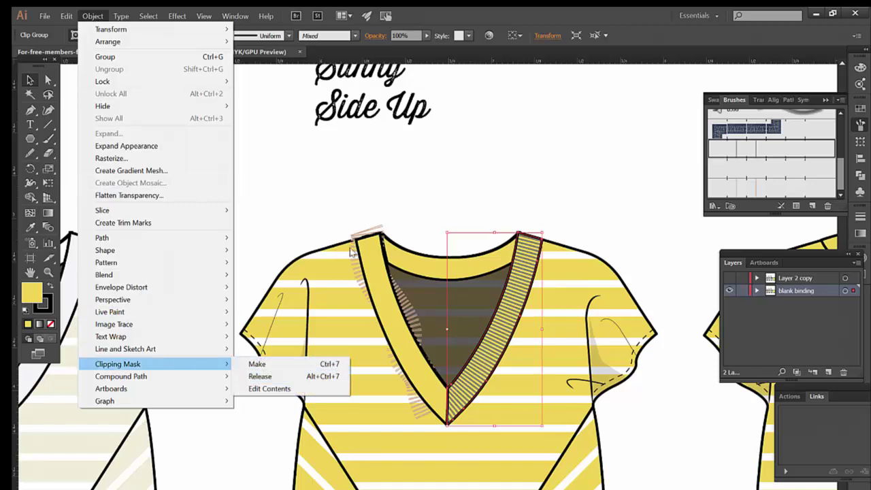
{"action": "left_click", "coordinate": [385, 147]}
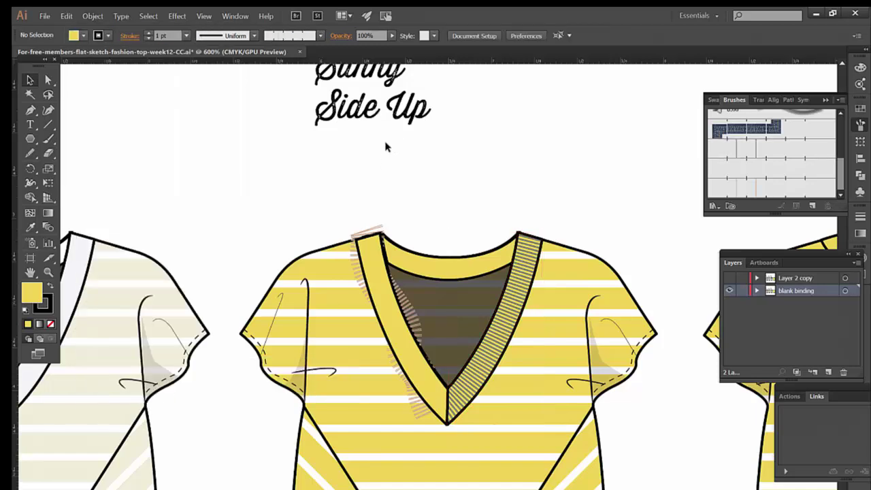
{"action": "left_click", "coordinate": [388, 290]}
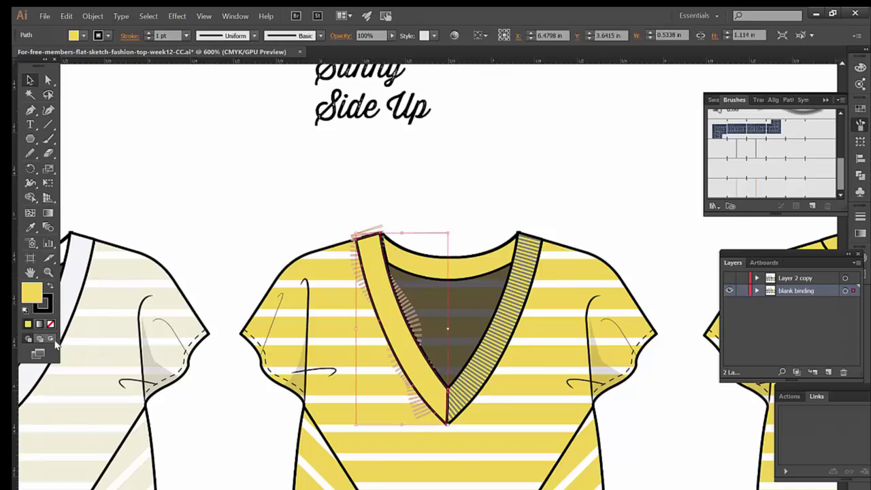
{"action": "left_click", "coordinate": [380, 202]}
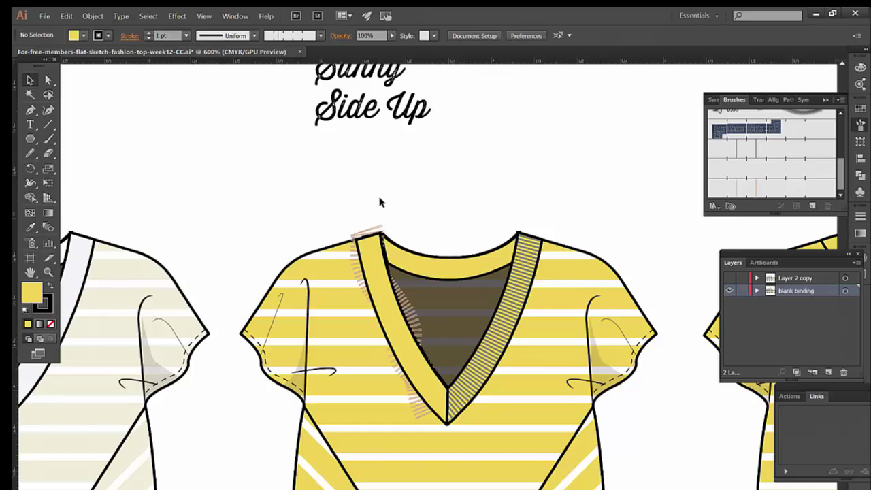